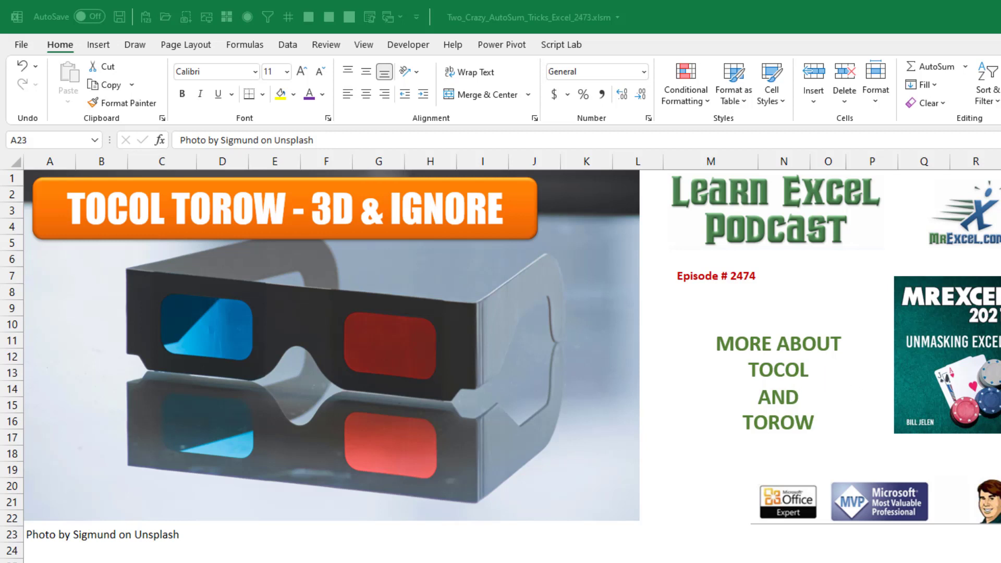
# Switch from the title slide to the Excel worksheet of TOCOL and TOROW examples.
pyautogui.click(74, 534)
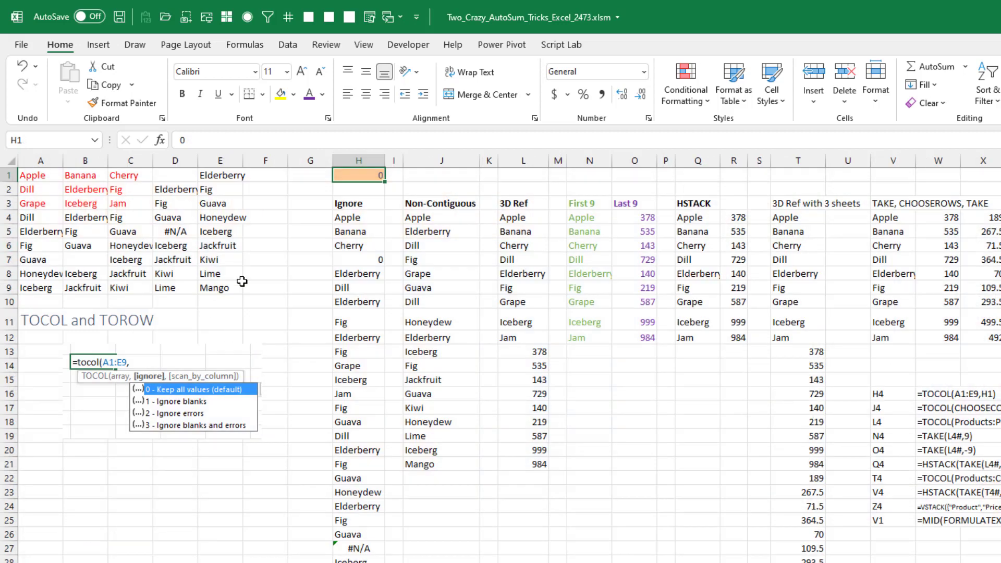
pyautogui.click(350, 219)
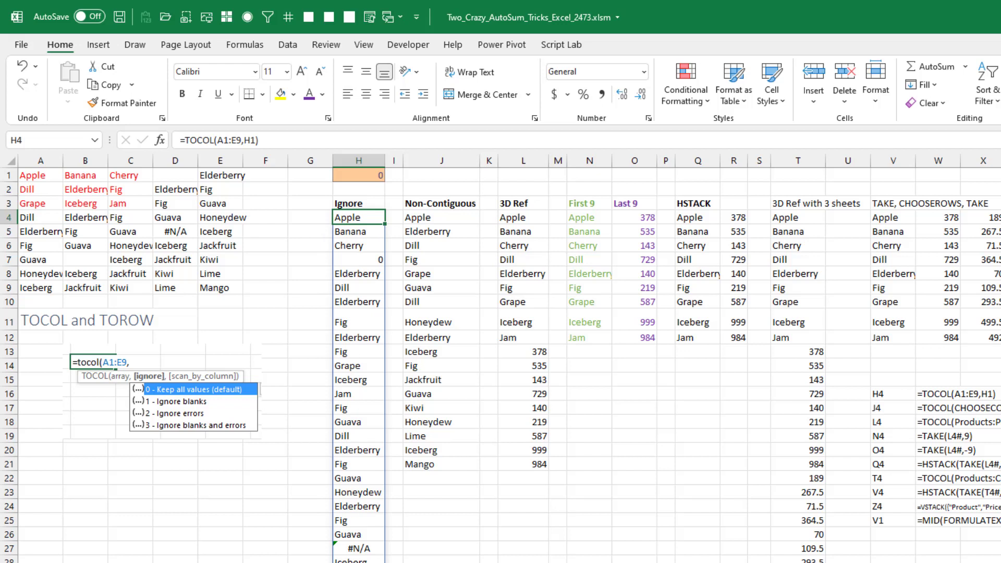
pyautogui.press('F2')
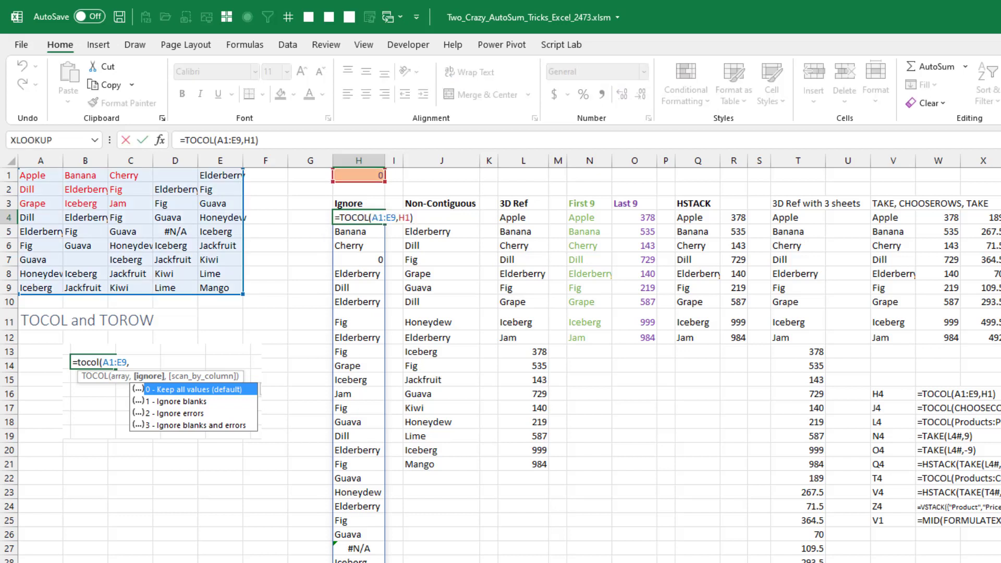
pyautogui.press('BackSpace')
pyautogui.press('BackSpace')
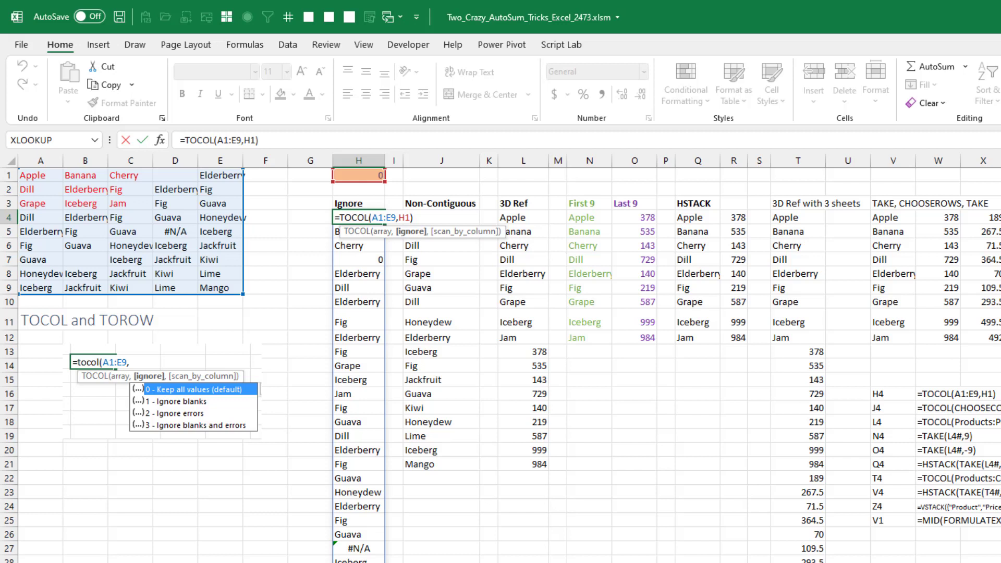
pyautogui.press('Down')
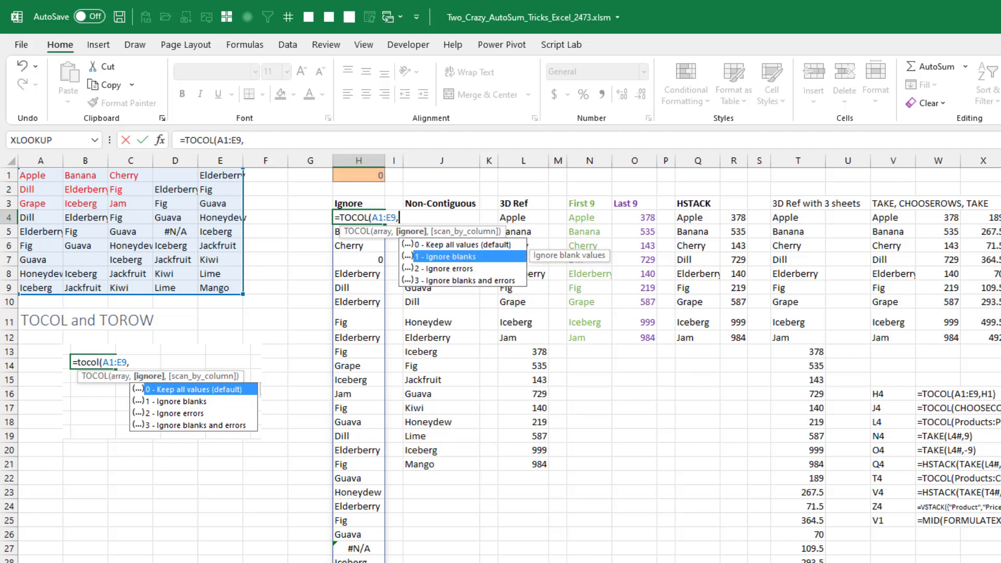
pyautogui.press('Down')
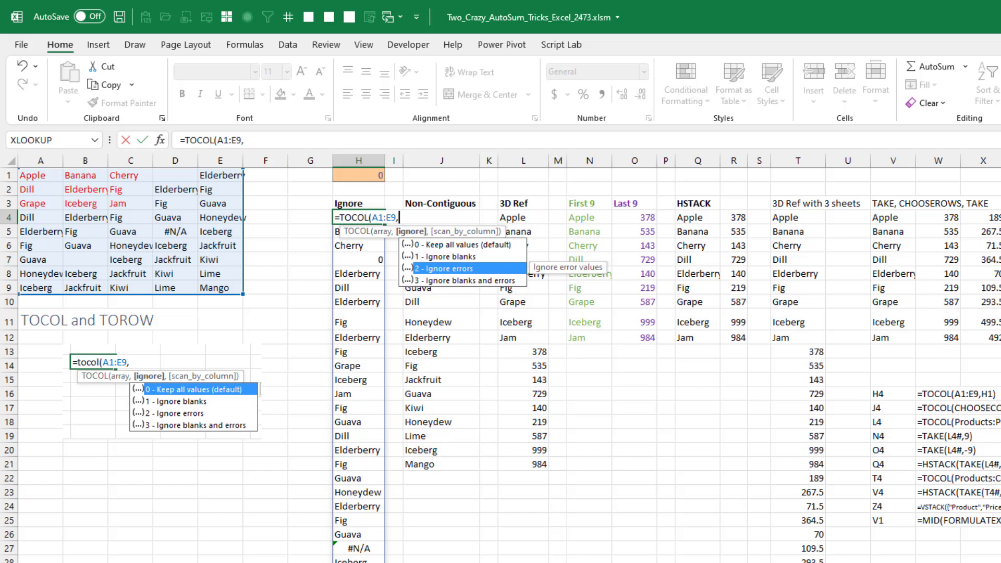
pyautogui.press('Down')
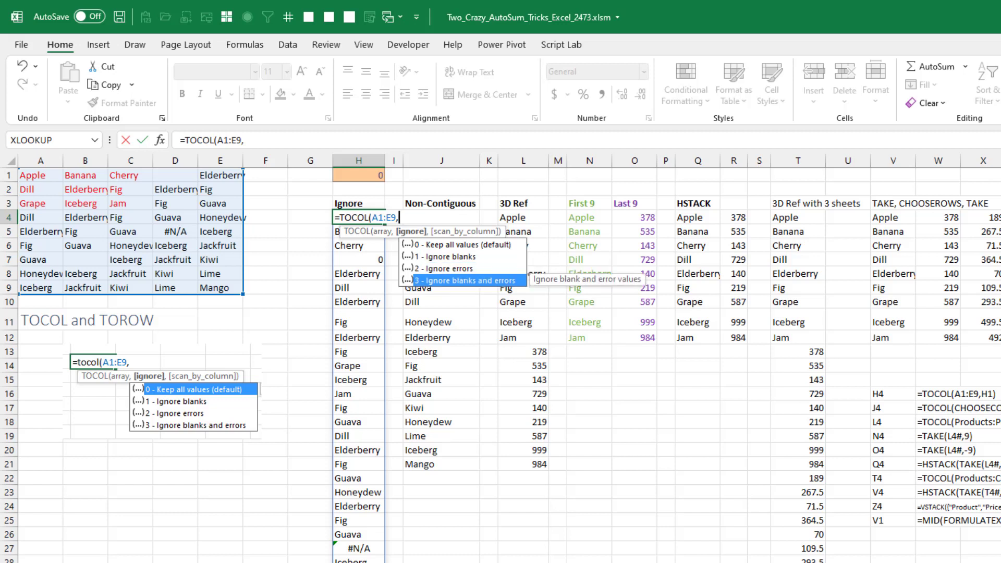
pyautogui.press('Escape')
pyautogui.press('Escape')
pyautogui.click(358, 175)
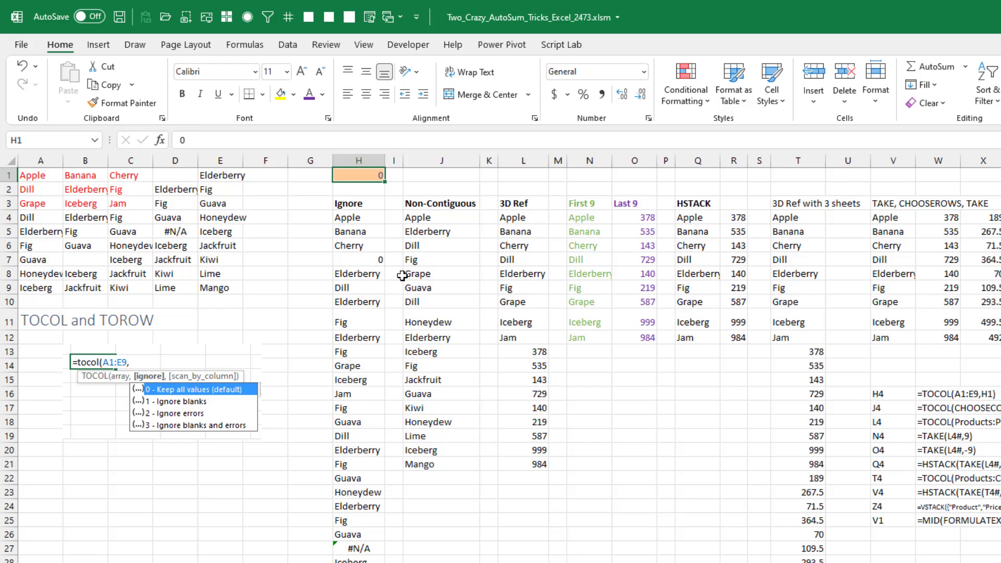
# Try ignore values 1, 2 and finally 3 in H1, so column H drops blanks and #N/A errors.
pyautogui.write('1')
pyautogui.press('Return')
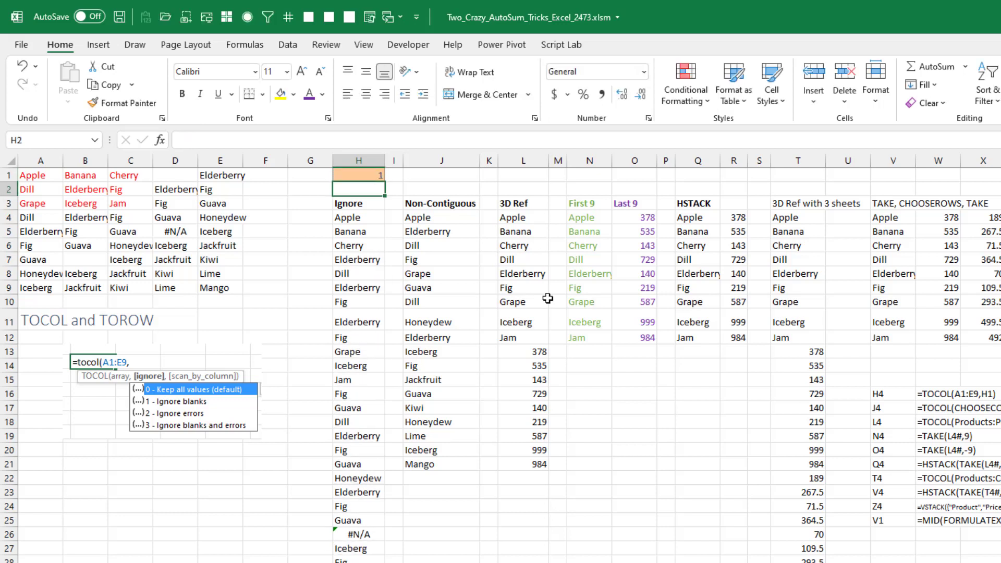
pyautogui.press('Up')
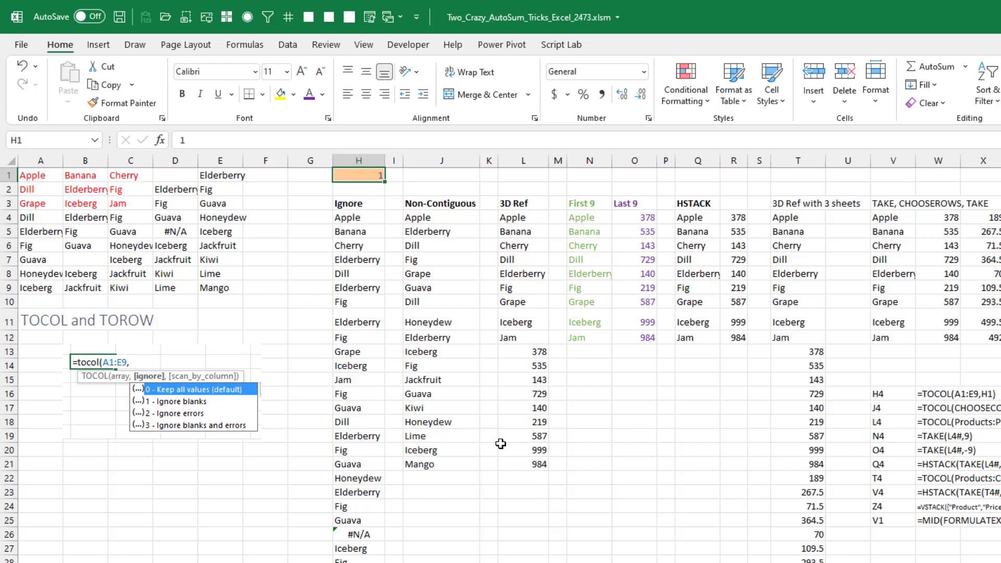
pyautogui.write('2')
pyautogui.press('Return')
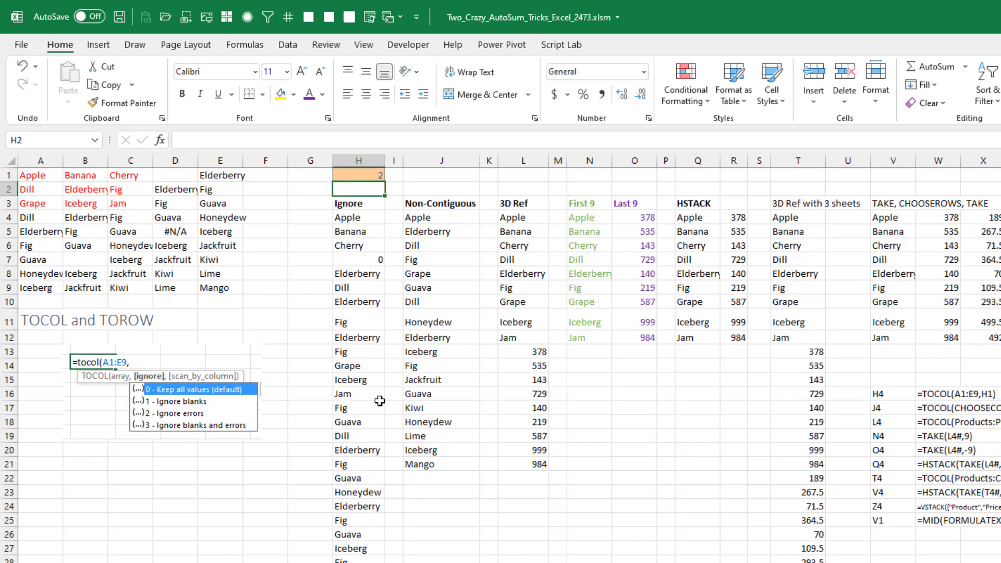
pyautogui.press('Up')
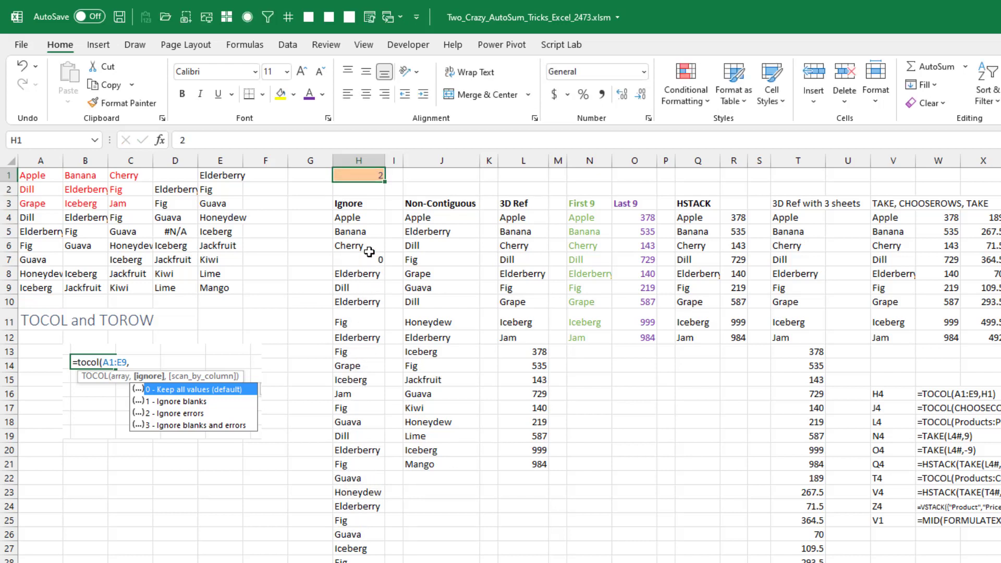
pyautogui.write('3')
pyautogui.press('Return')
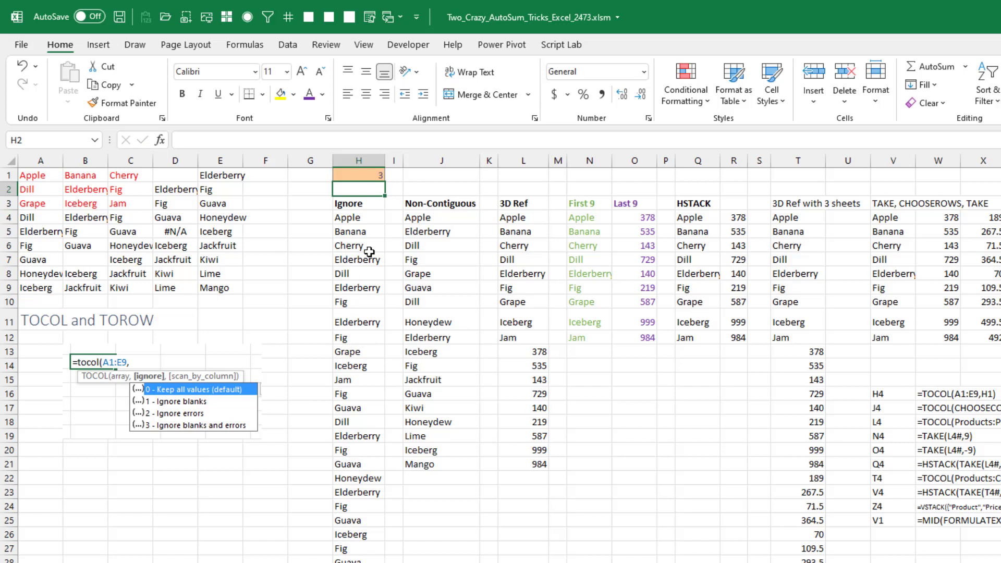
pyautogui.click(422, 221)
pyautogui.press('F2')
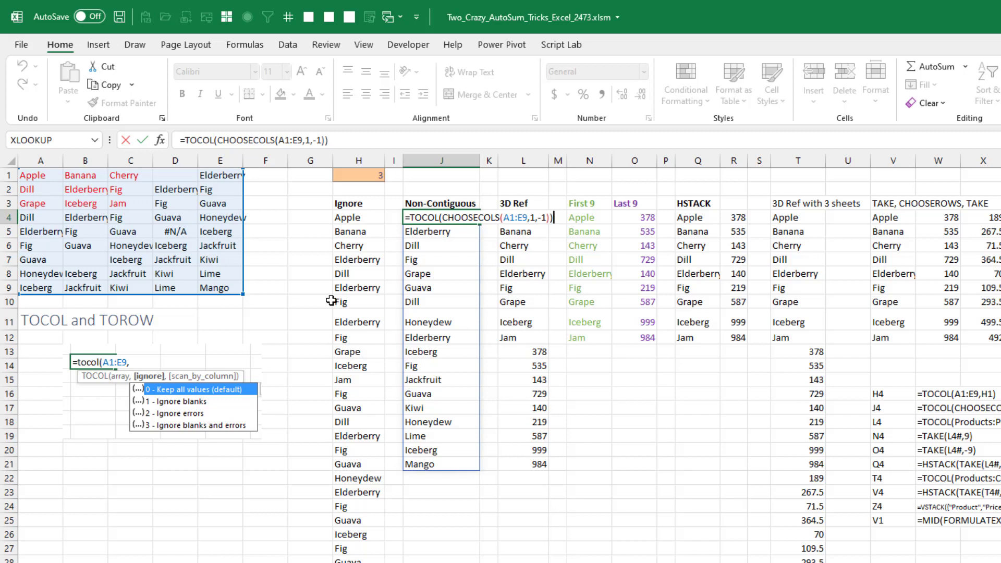
pyautogui.press('Escape')
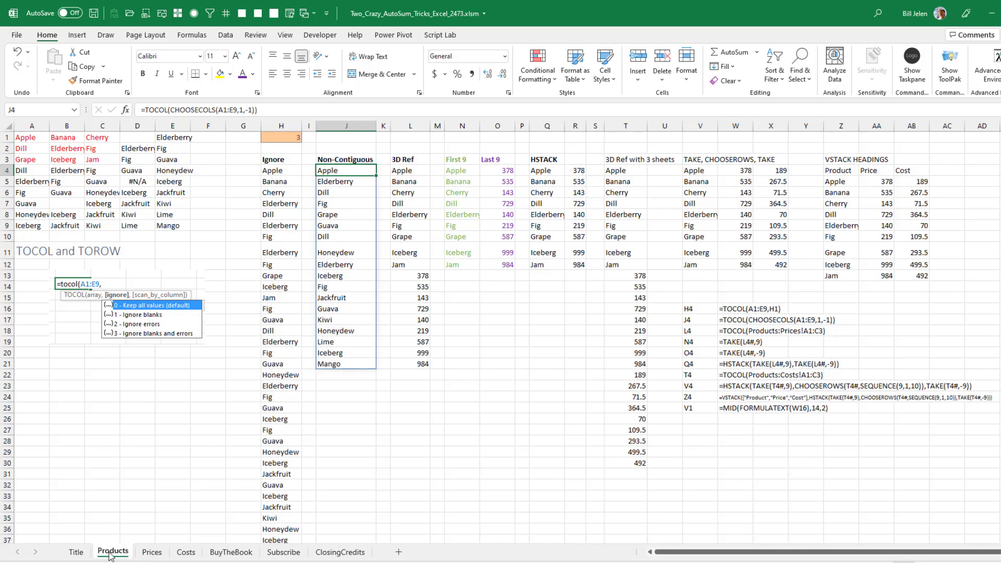
pyautogui.click(151, 554)
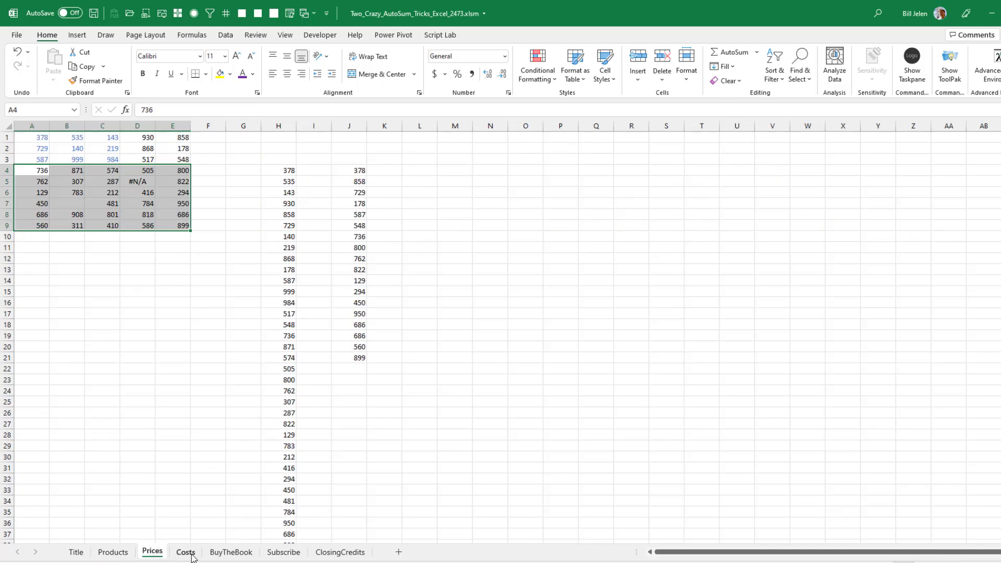
pyautogui.click(188, 554)
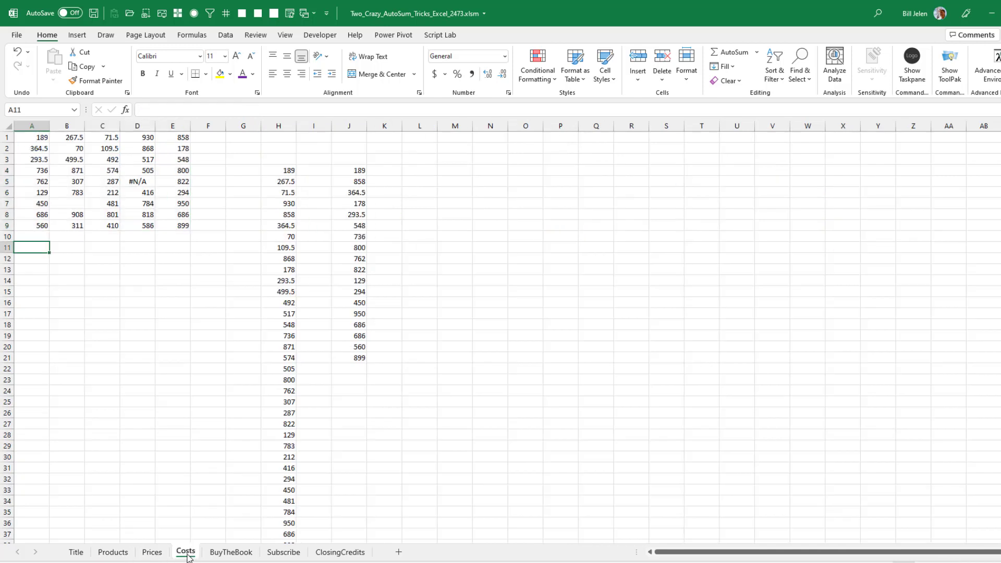
pyautogui.click(113, 554)
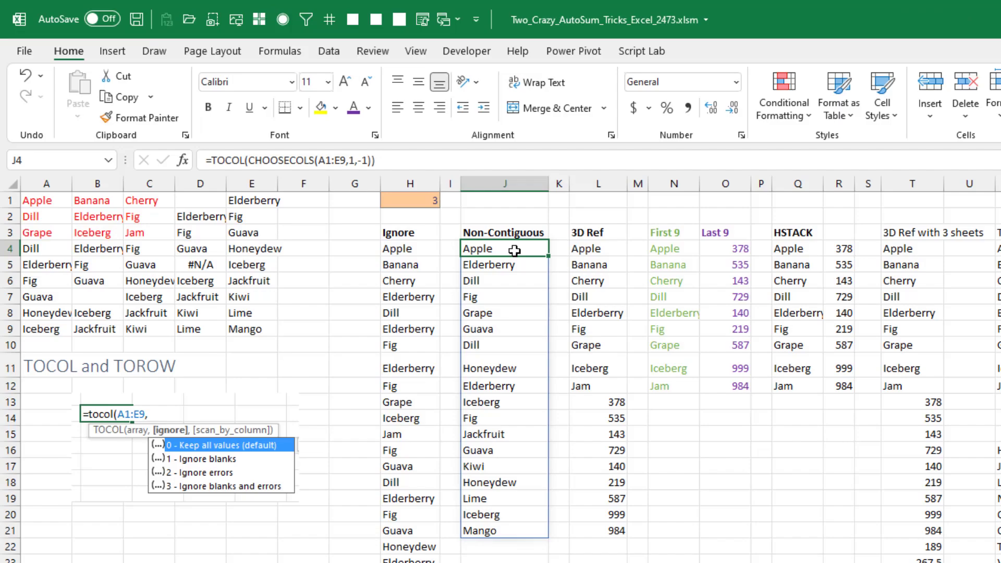
pyautogui.doubleClick(586, 246)
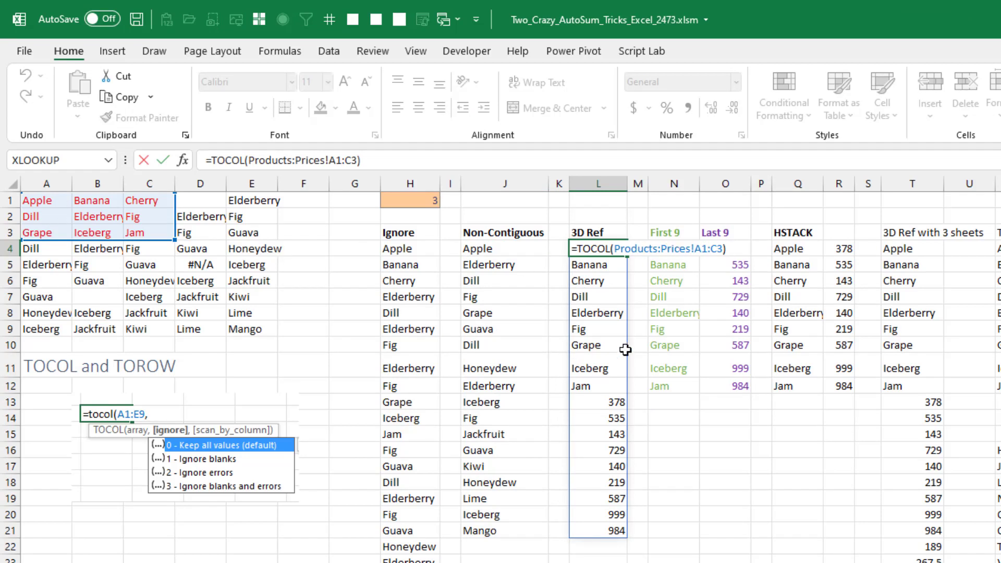
pyautogui.hotkey('ctrl', 'Return')
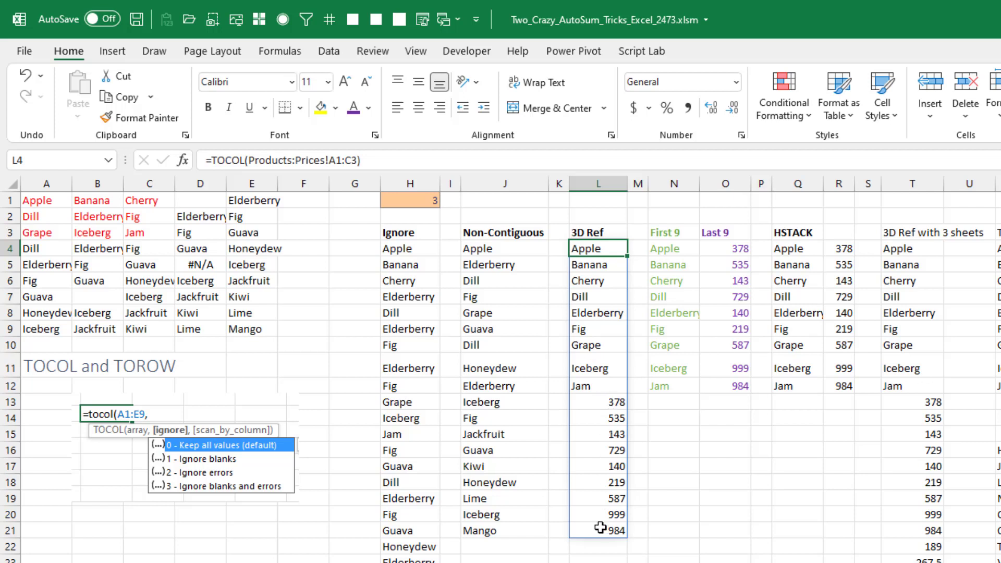
pyautogui.click(667, 250)
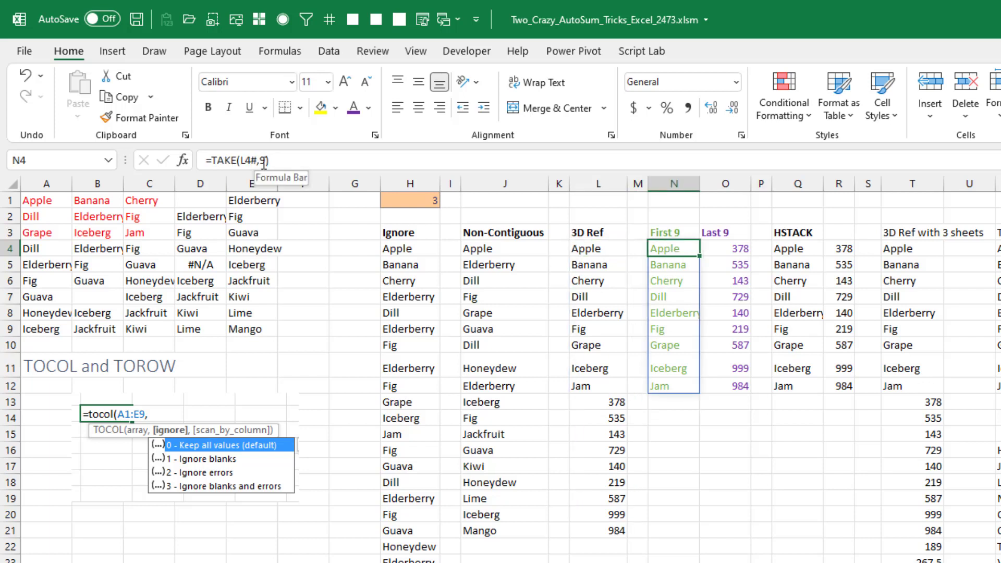
pyautogui.click(715, 248)
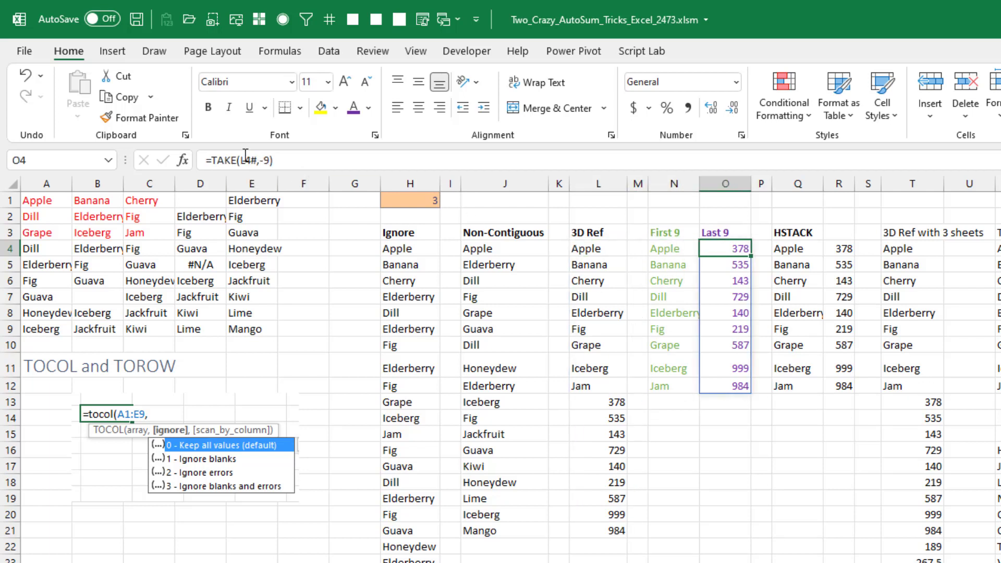
pyautogui.click(786, 249)
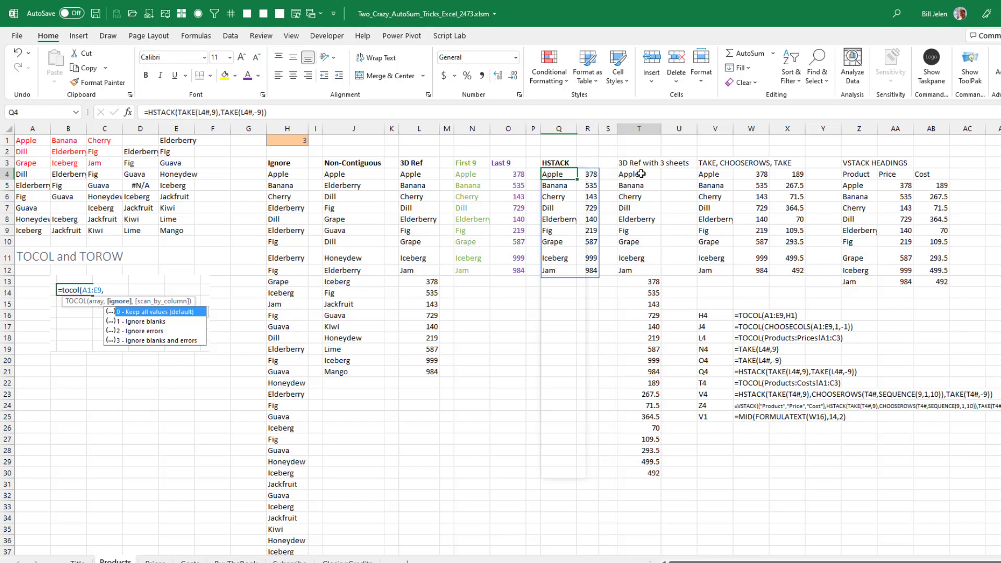
pyautogui.click(641, 175)
pyautogui.press('F2')
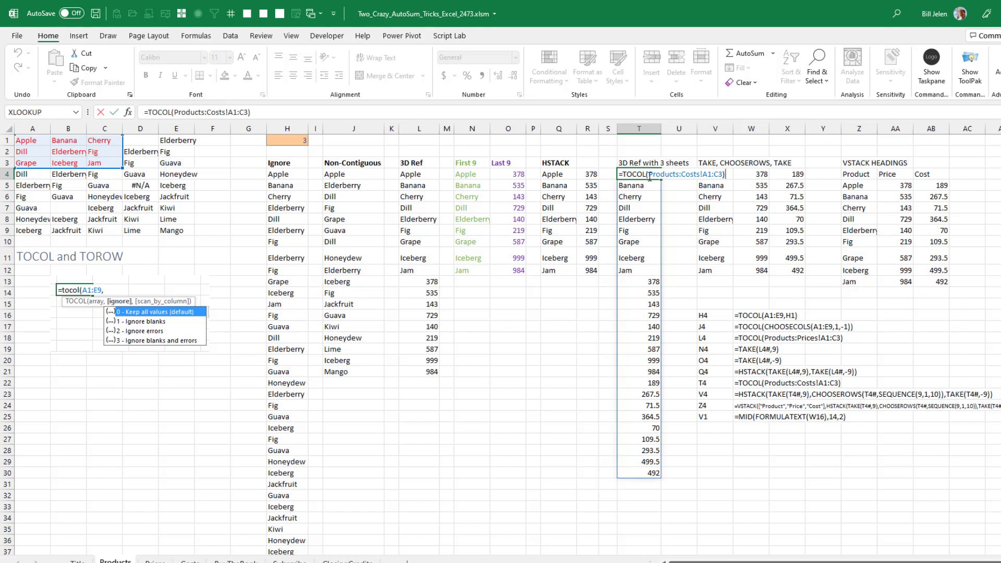
pyautogui.click(711, 173)
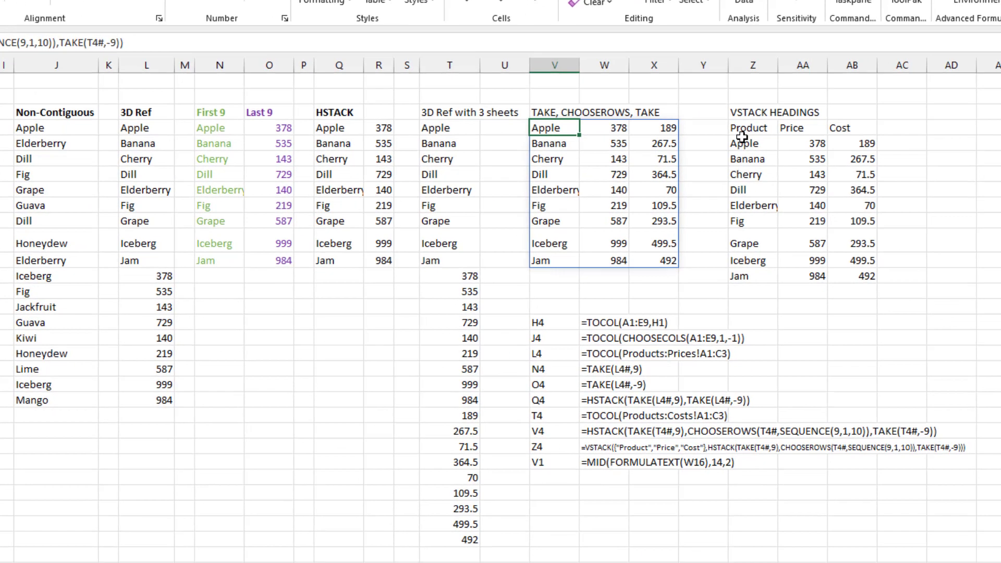
pyautogui.click(742, 130)
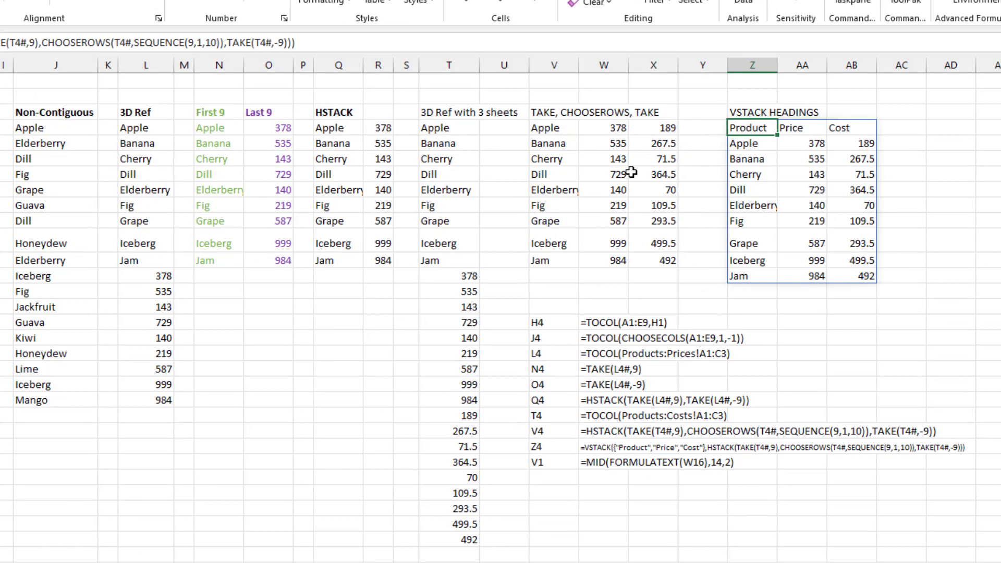
pyautogui.press('F2')
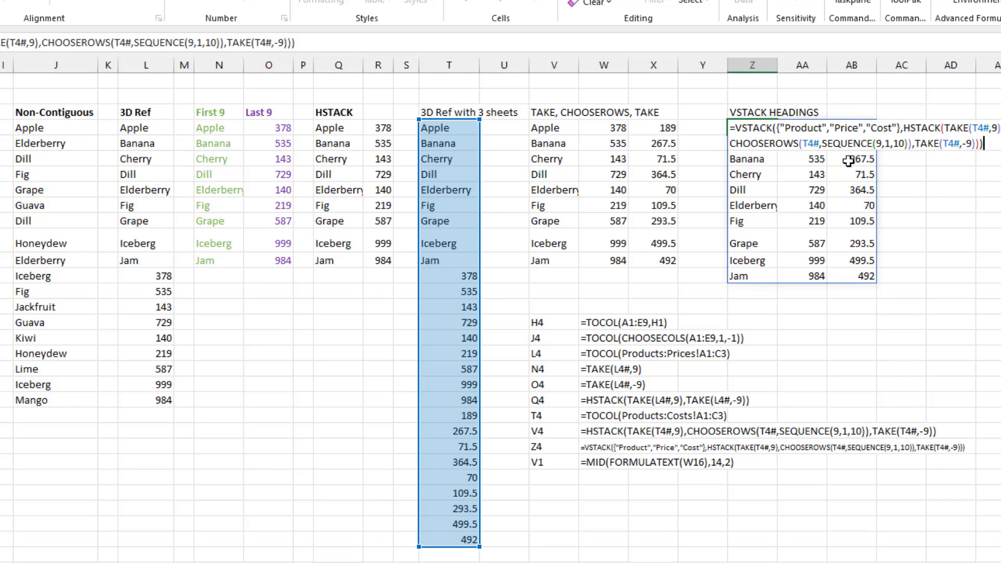
pyautogui.press('Escape')
pyautogui.doubleClick(753, 125)
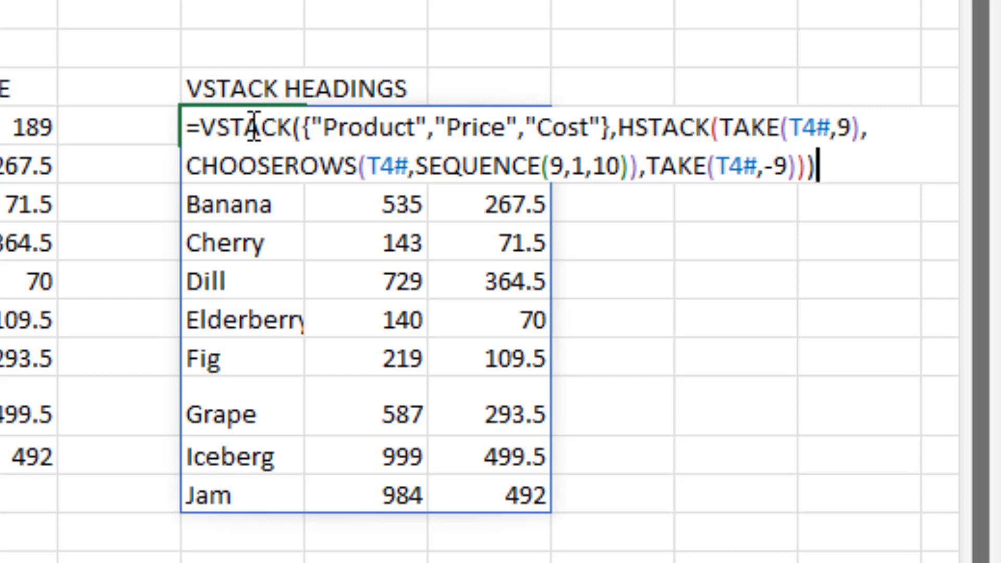
pyautogui.hotkey('ctrl', 'Return')
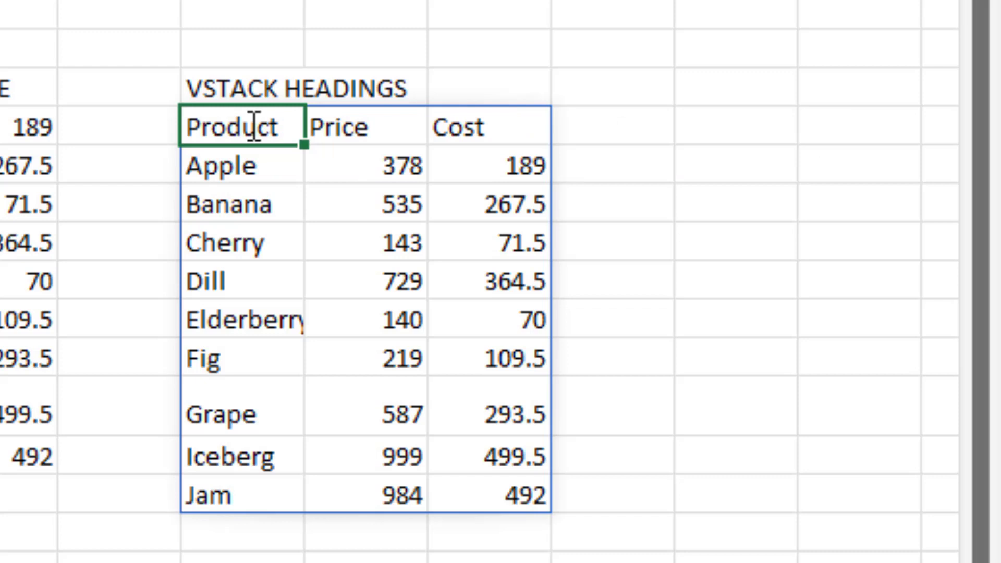